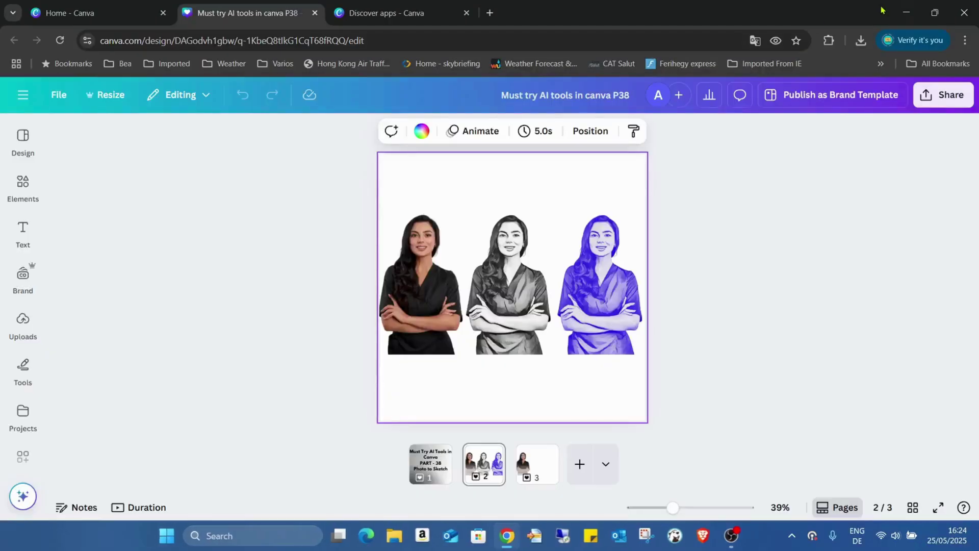
# Return to the design, go to page 3 and select the woman photo
pyautogui.click(375, 12)
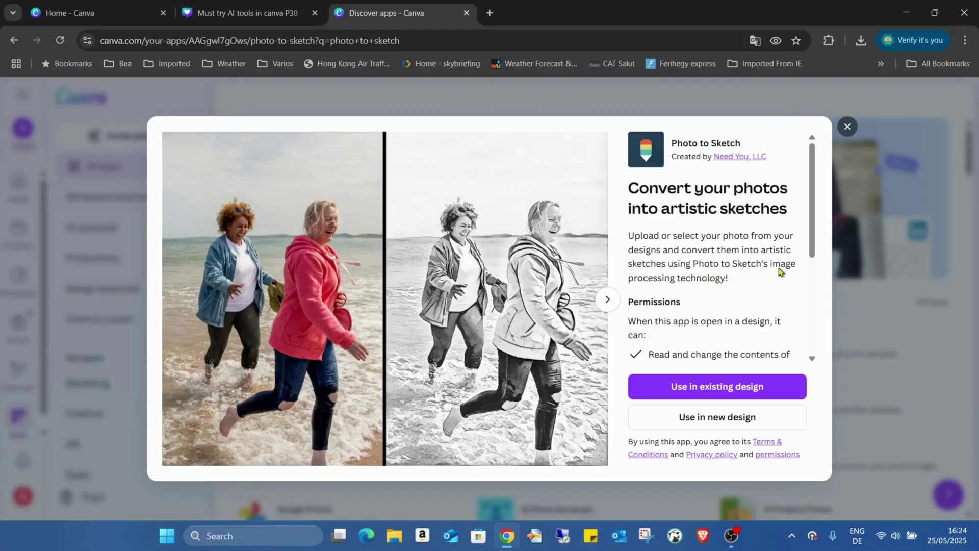
pyautogui.scroll(-2, 780, 270)
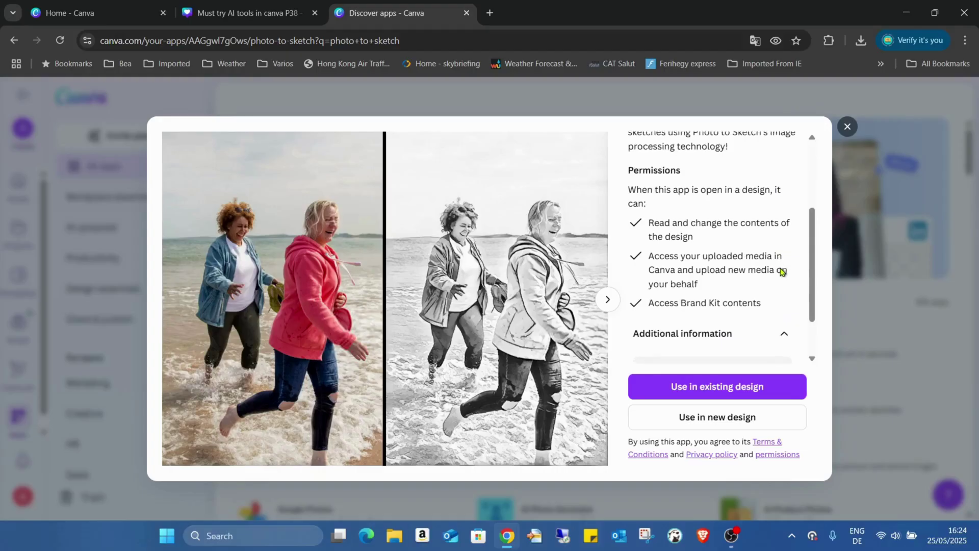
pyautogui.scroll(-2, 782, 270)
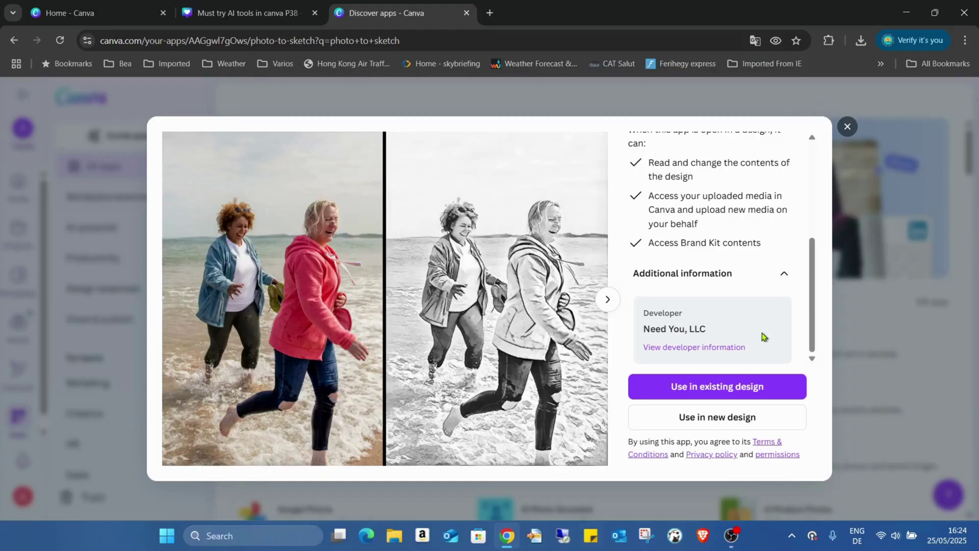
pyautogui.click(253, 12)
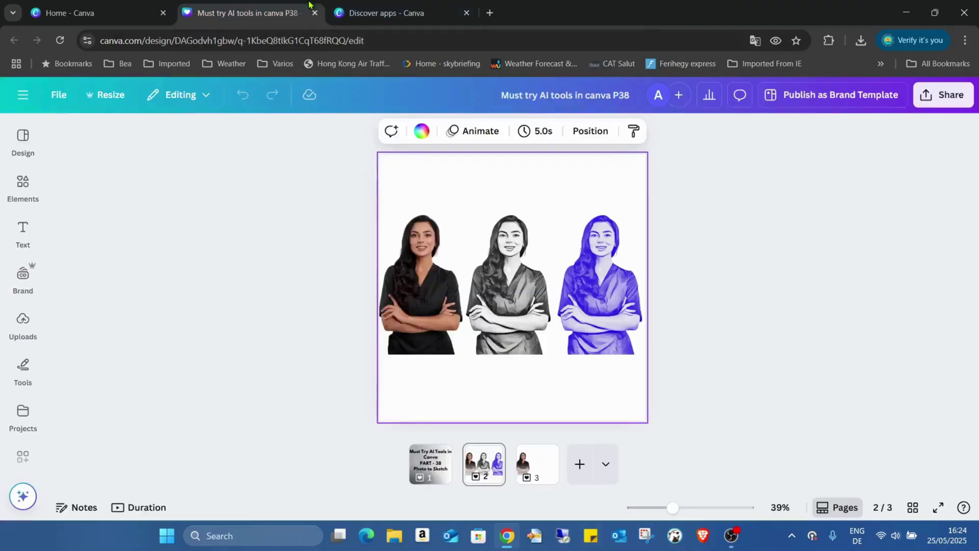
pyautogui.click(547, 470)
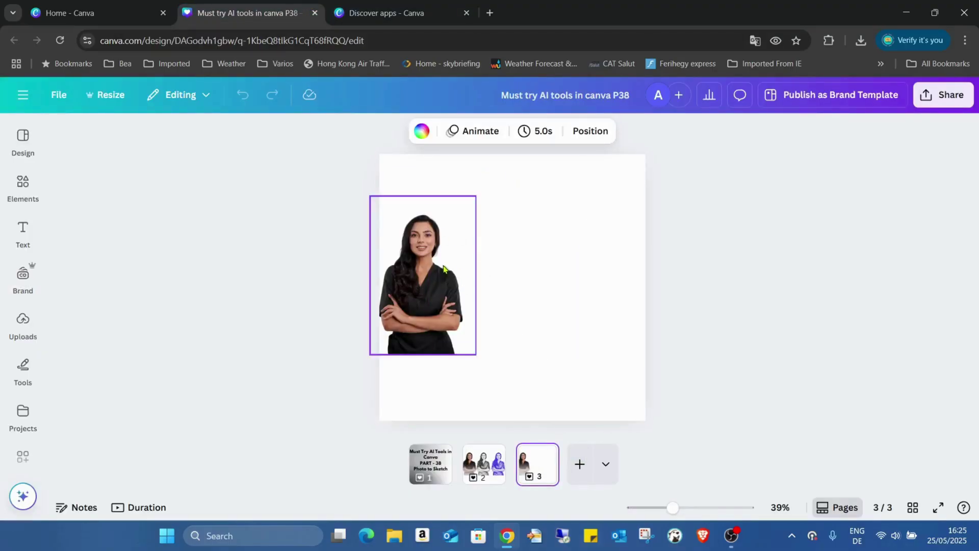
pyautogui.click(426, 261)
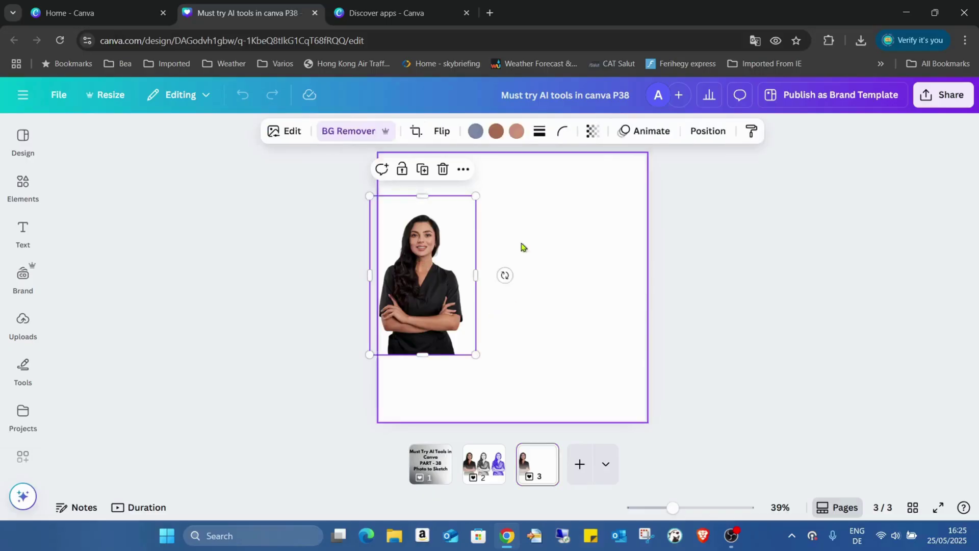
pyautogui.moveTo(23, 233)
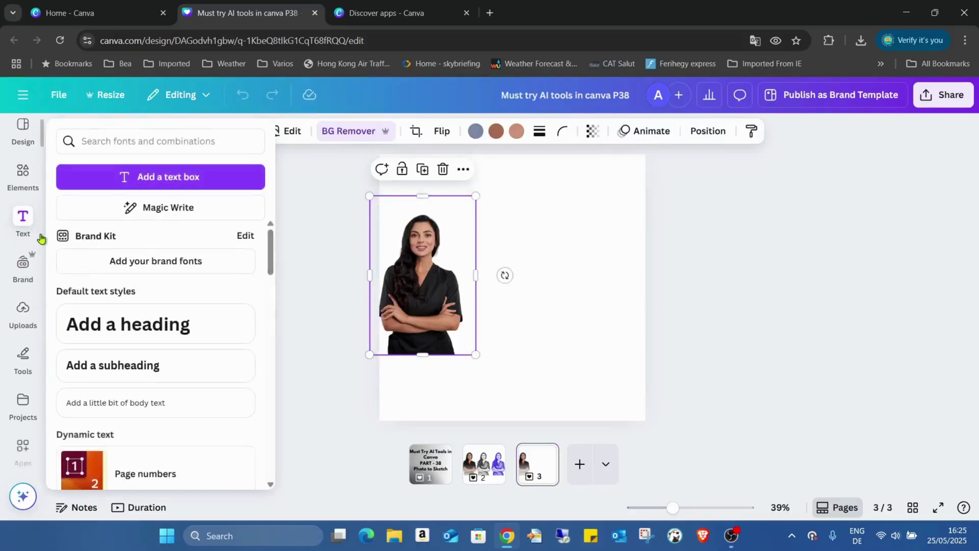
pyautogui.scroll(-2, 41, 240)
# Search the apps for 'photo to sketch'
pyautogui.click(225, 123)
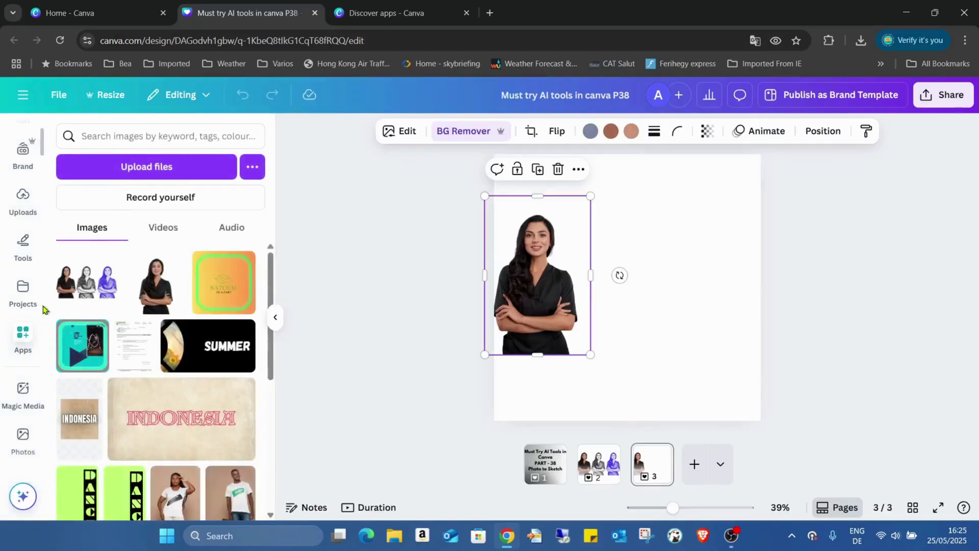
pyautogui.click(23, 337)
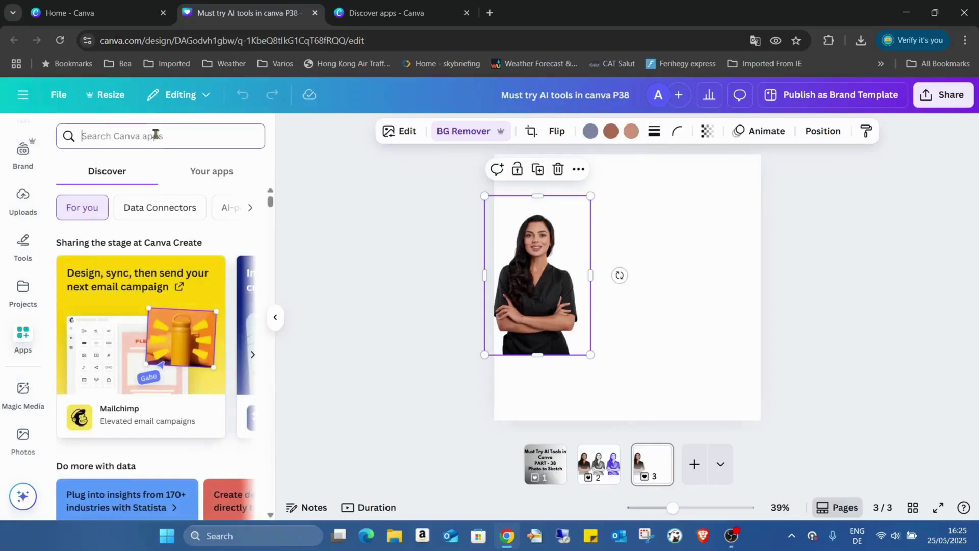
pyautogui.write('photo to')
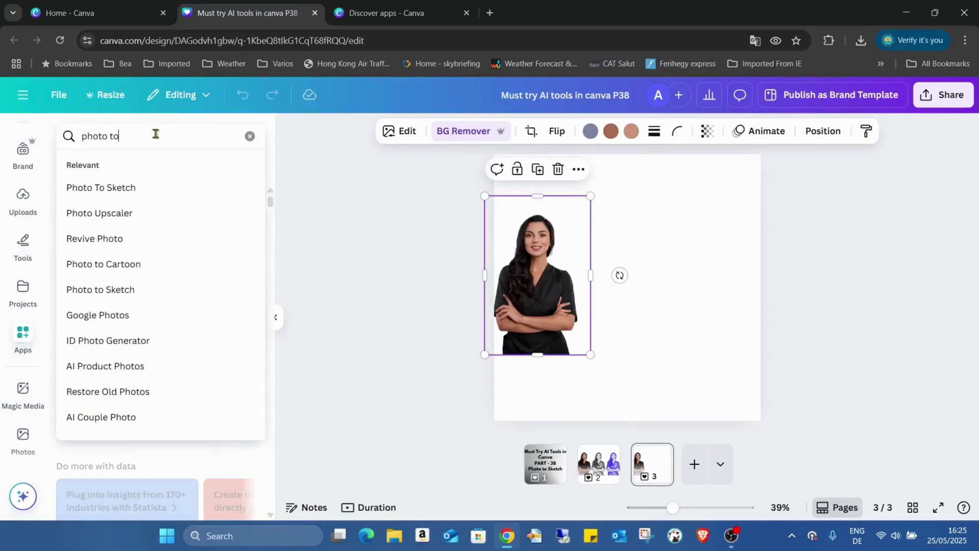
pyautogui.write(' sketch')
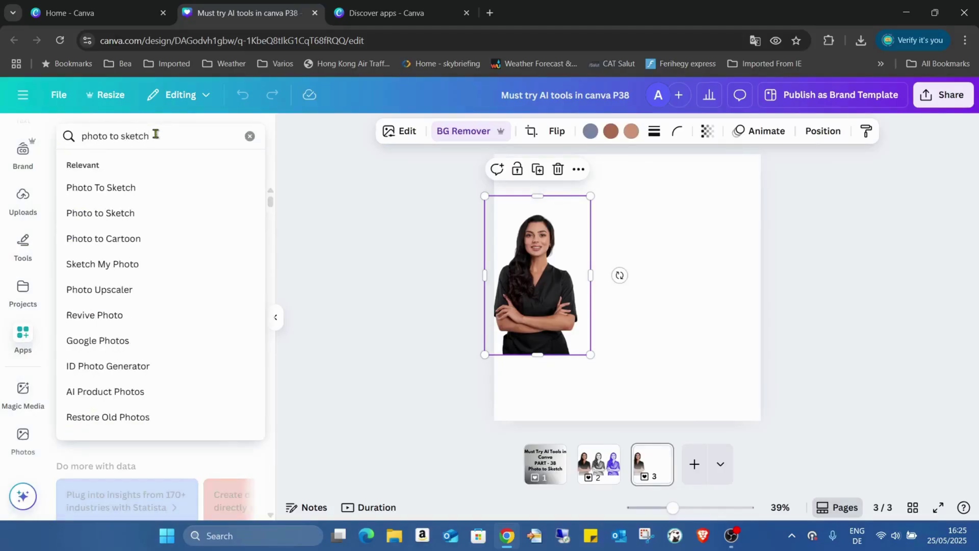
pyautogui.press('Return')
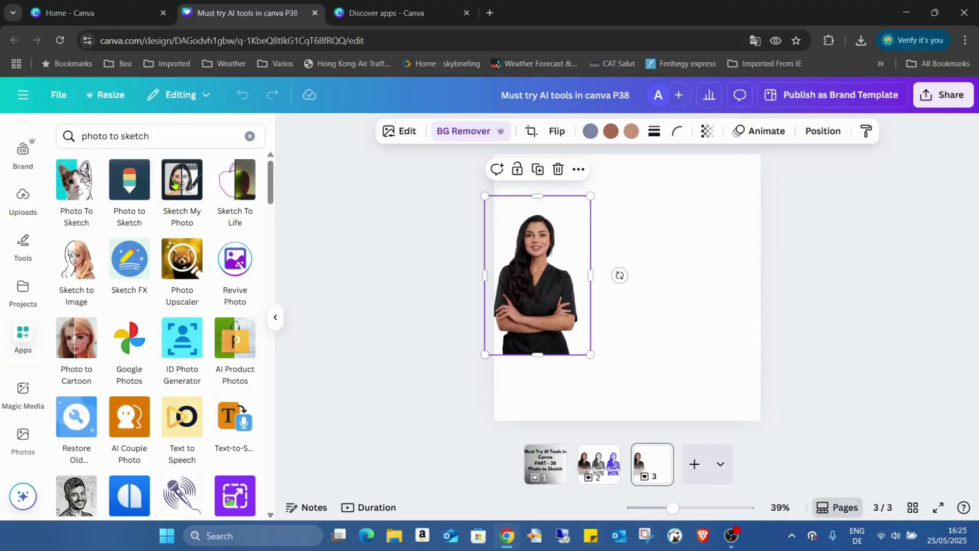
# Generate a pencil sketch of the woman photo with Photo to Sketch and compare before/after
pyautogui.moveTo(130, 179)
pyautogui.click(145, 182)
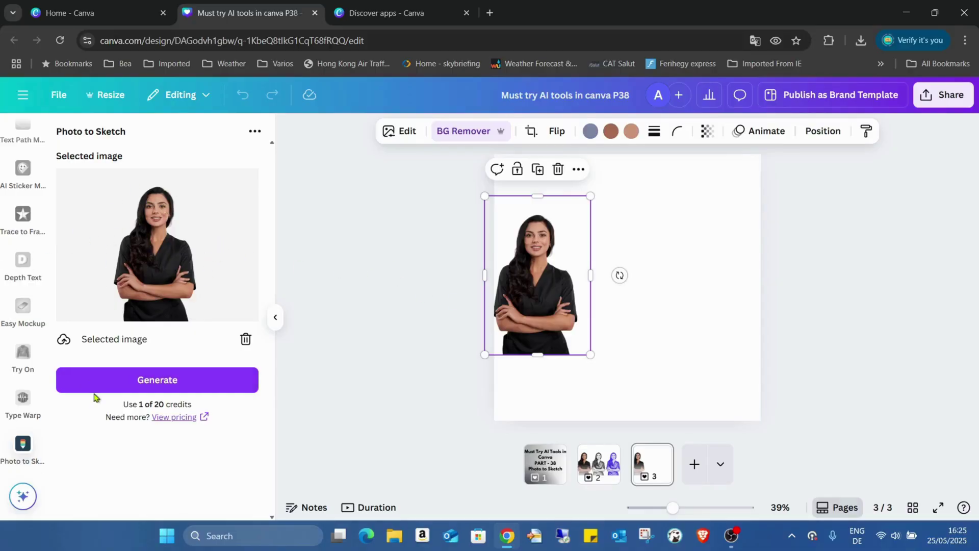
pyautogui.click(167, 380)
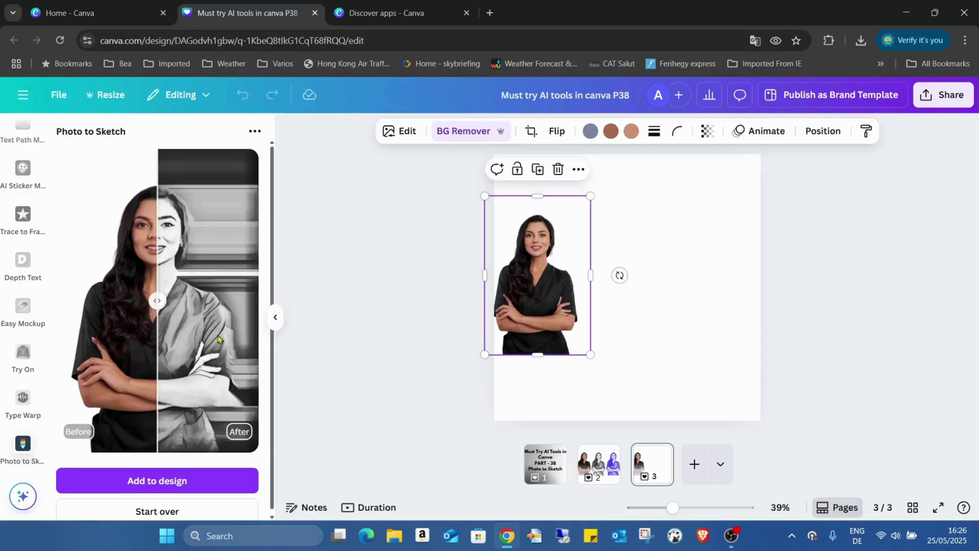
pyautogui.moveTo(157, 306)
pyautogui.mouseDown()
pyautogui.moveTo(237, 320)
pyautogui.moveTo(59, 314)
pyautogui.moveTo(241, 327)
pyautogui.moveTo(118, 303)
pyautogui.mouseUp()
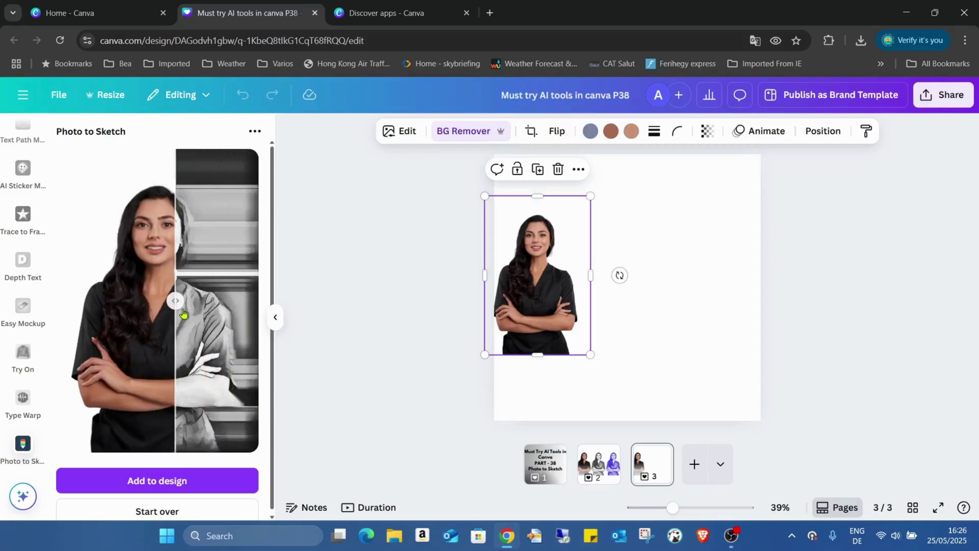
# Try a black background on page 3, then set it back to white
pyautogui.click(624, 222)
pyautogui.click(537, 132)
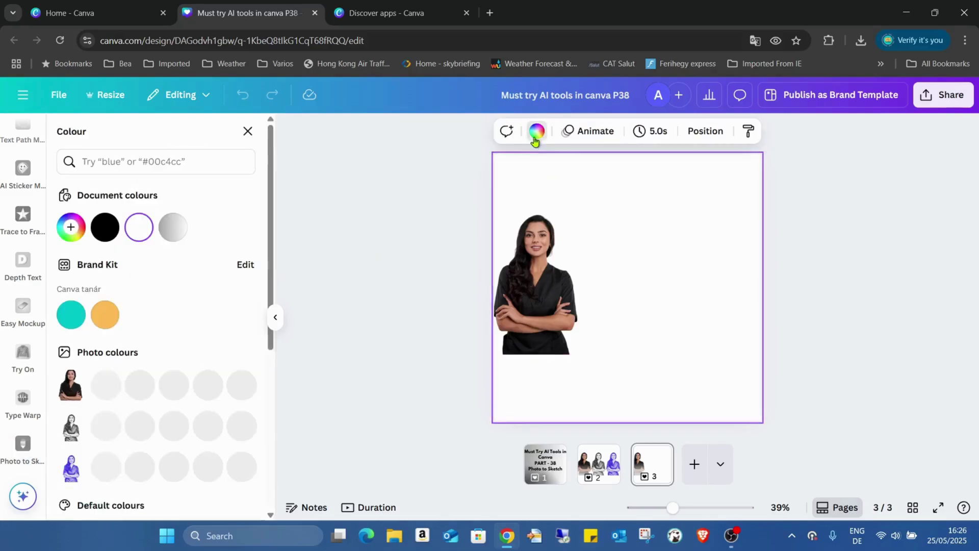
pyautogui.click(105, 228)
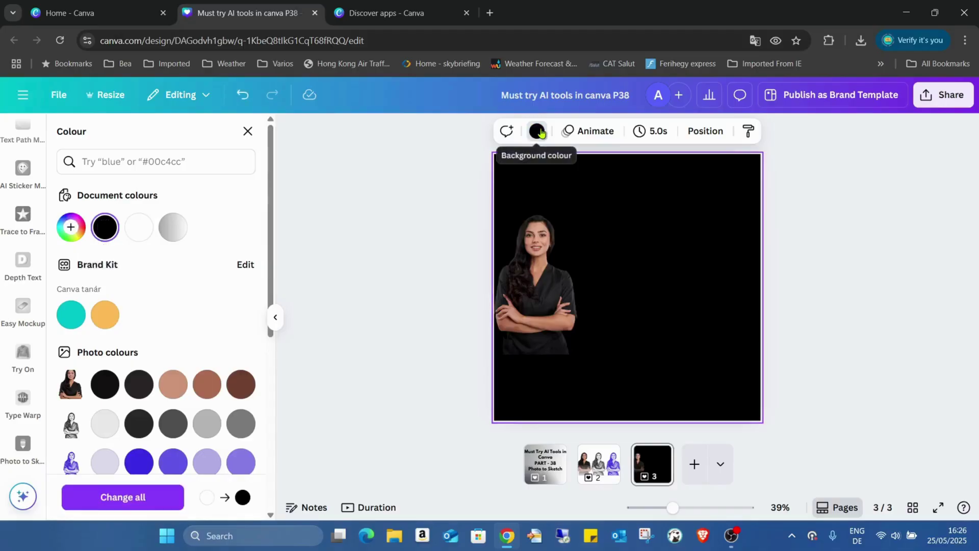
pyautogui.click(139, 228)
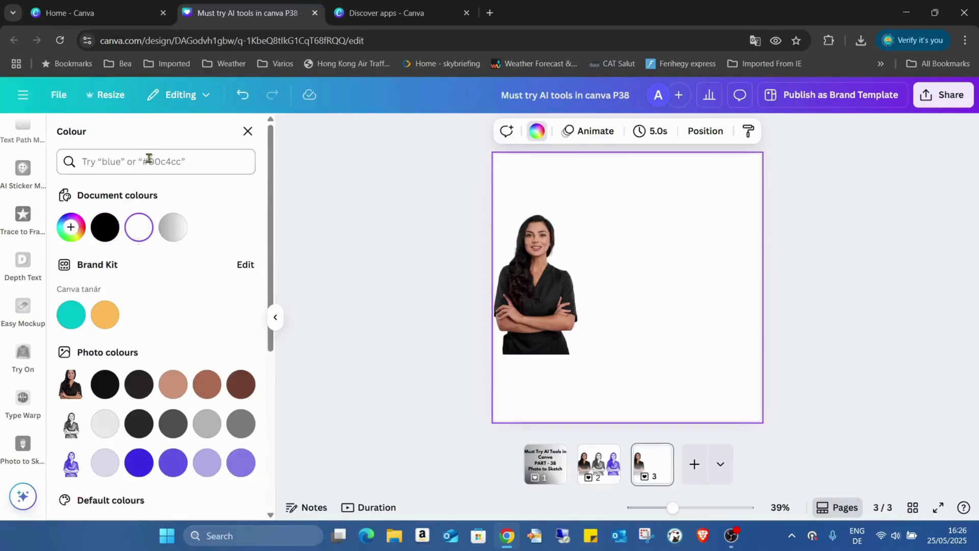
pyautogui.scroll(-5, 12, 301)
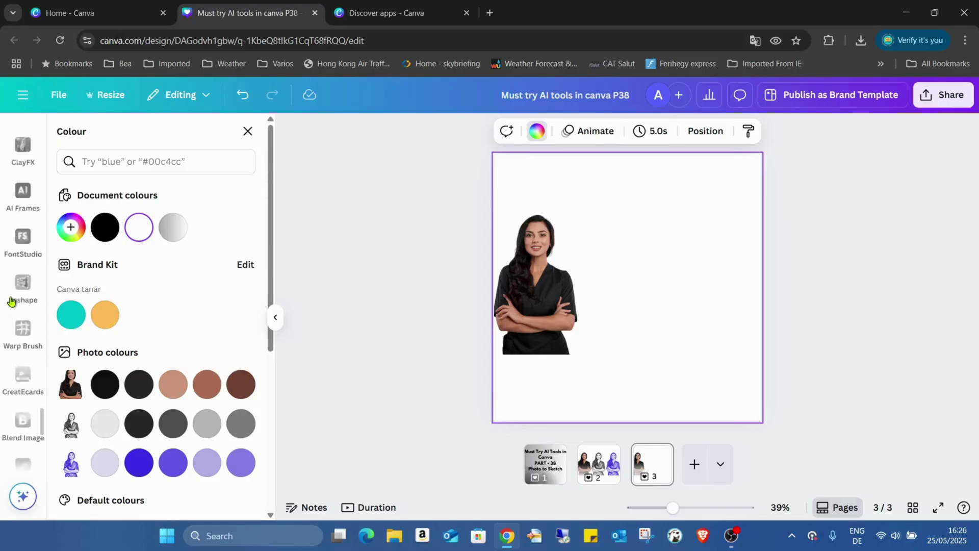
pyautogui.scroll(-3, 12, 301)
pyautogui.scroll(-3, 15, 303)
pyautogui.scroll(-3, 15, 304)
pyautogui.scroll(-3, 19, 307)
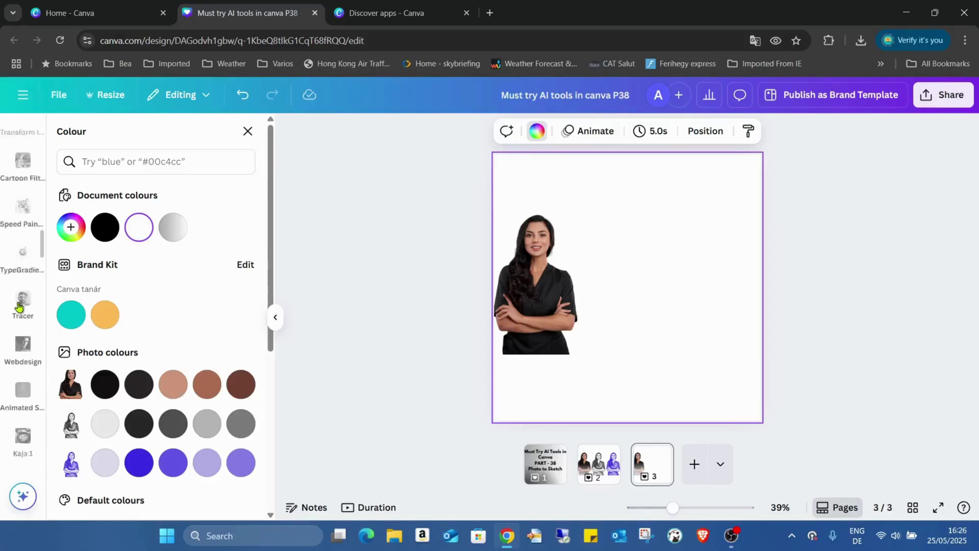
pyautogui.scroll(5, 19, 307)
pyautogui.scroll(5, 19, 305)
pyautogui.scroll(5, 20, 303)
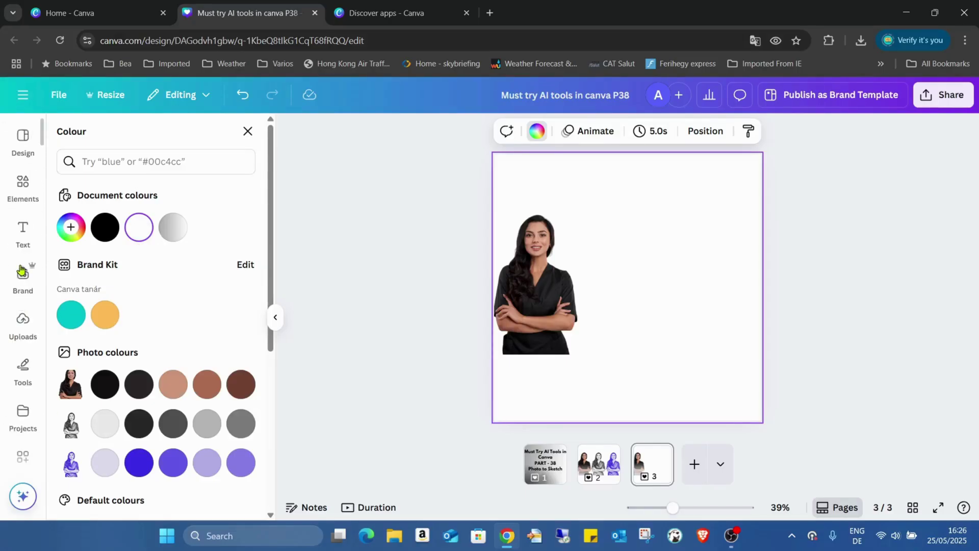
pyautogui.scroll(-2, 22, 276)
pyautogui.scroll(-2, 20, 322)
pyautogui.scroll(-1, 26, 348)
# Add the generated sketch to page 3 beside the original photo and enlarge it
pyautogui.click(25, 349)
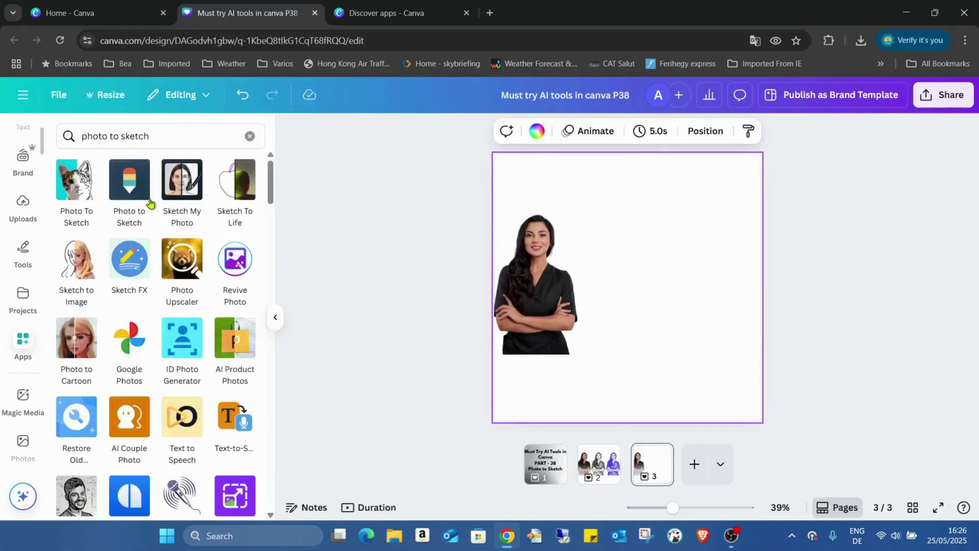
pyautogui.click(112, 185)
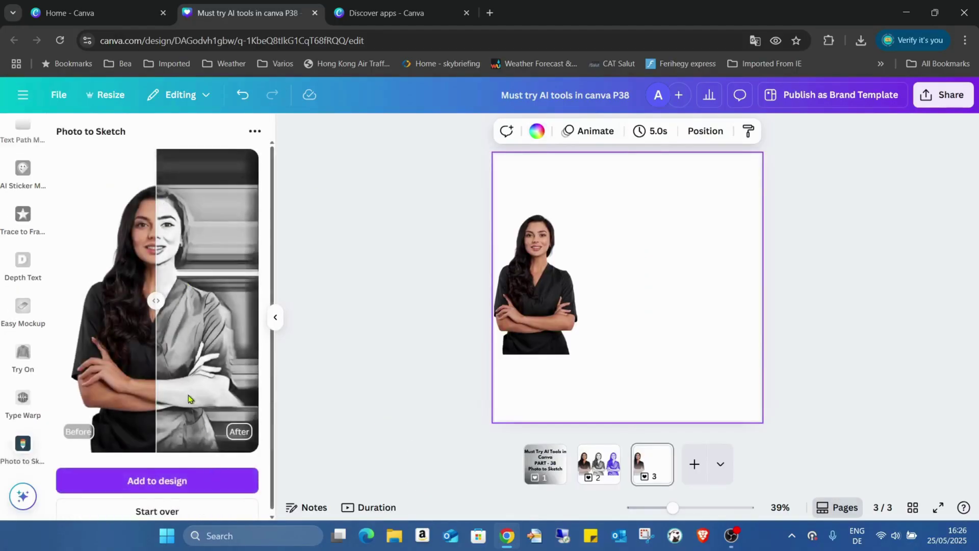
pyautogui.click(176, 482)
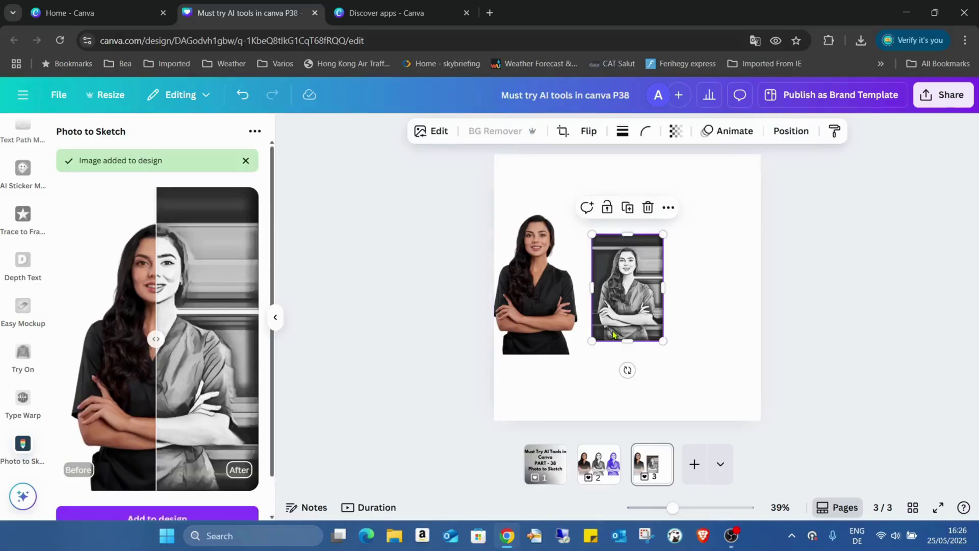
pyautogui.moveTo(613, 334); pyautogui.dragTo(620, 266)
pyautogui.moveTo(650, 319)
pyautogui.mouseDown()
pyautogui.moveTo(676, 363)
pyautogui.moveTo(671, 354)
pyautogui.mouseUp()
# Remove the sketch's background and resize it to match the photo's height
pyautogui.click(497, 131)
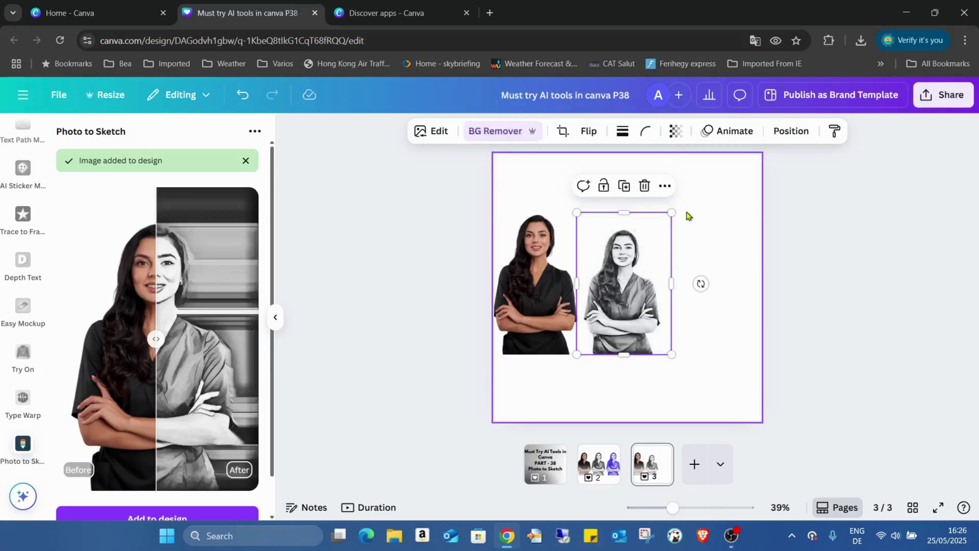
pyautogui.moveTo(641, 246); pyautogui.dragTo(637, 245)
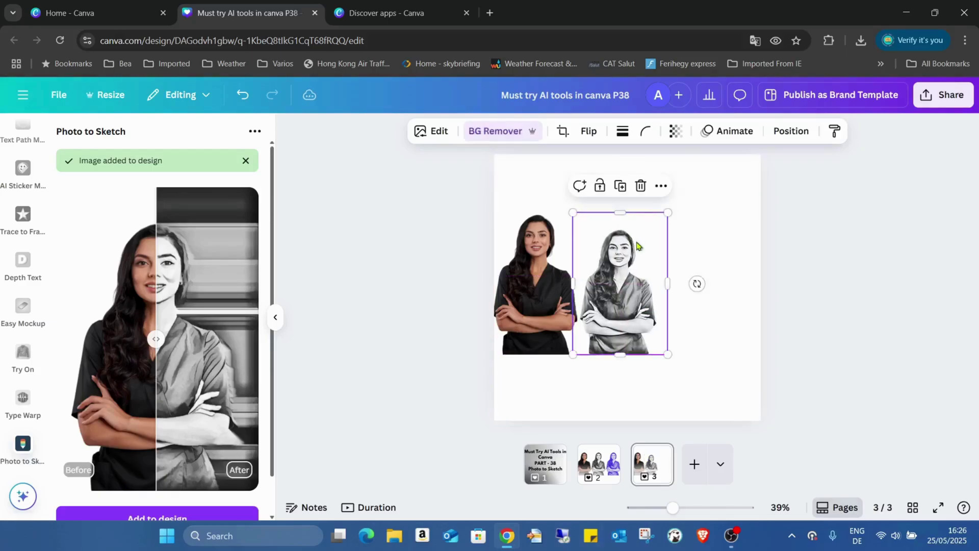
pyautogui.moveTo(668, 212); pyautogui.dragTo(682, 197)
pyautogui.keyDown('shift'); pyautogui.click(535, 243); pyautogui.keyUp('shift')
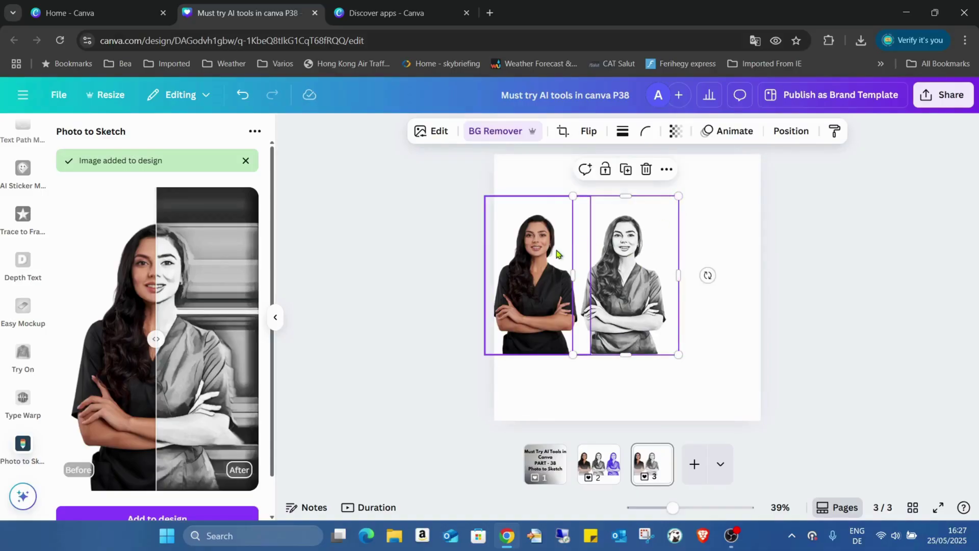
pyautogui.keyDown('shift'); pyautogui.click(563, 224); pyautogui.keyUp('shift')
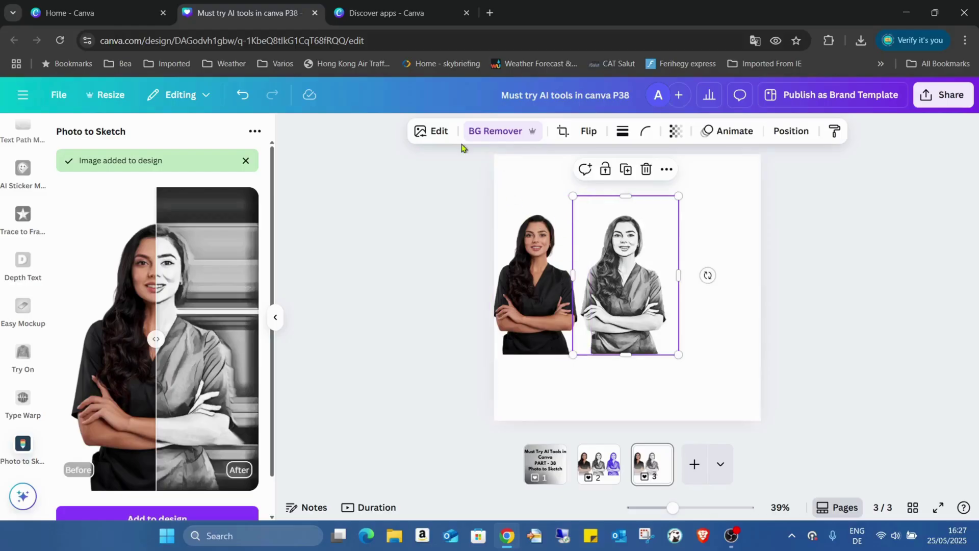
# Try an orange Brand Kit page background, then restore the white one
pyautogui.click(523, 173)
pyautogui.click(538, 132)
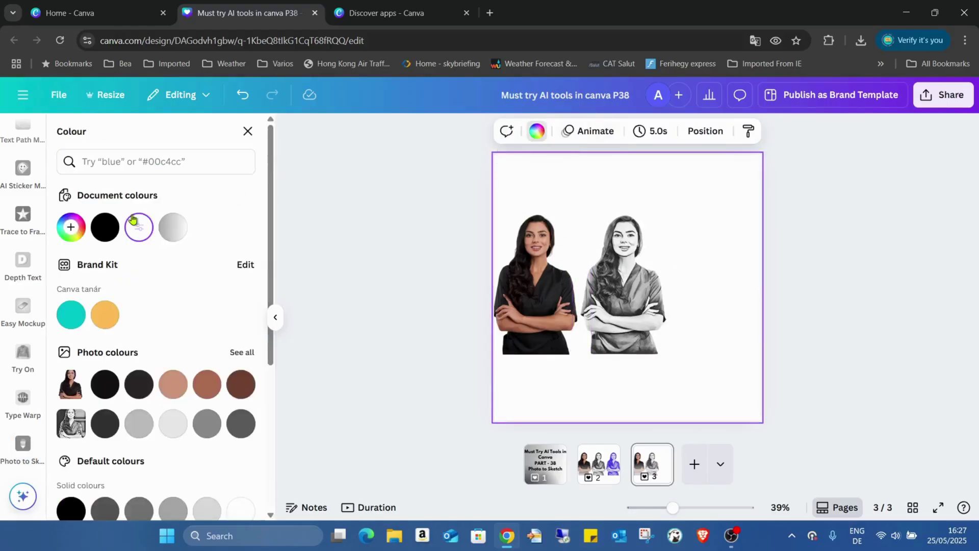
pyautogui.click(107, 317)
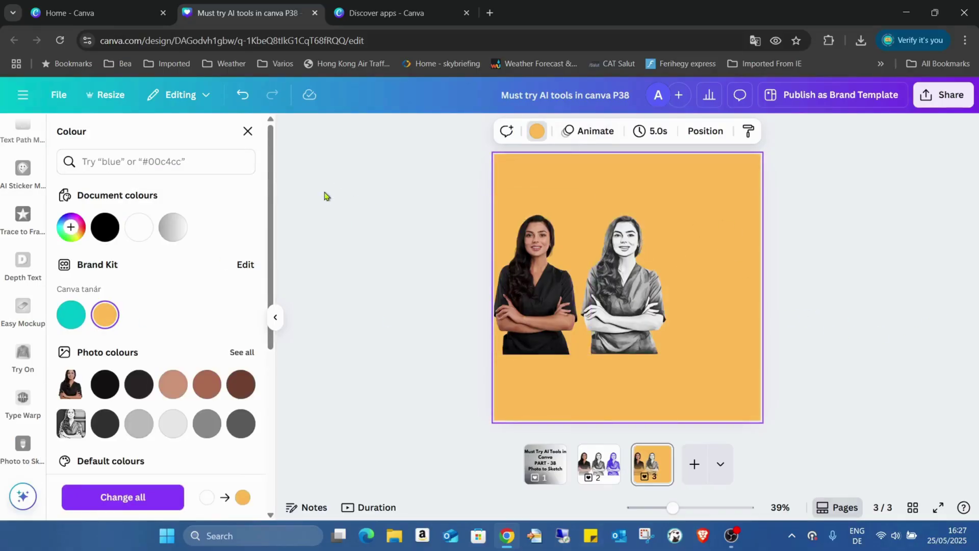
pyautogui.click(139, 228)
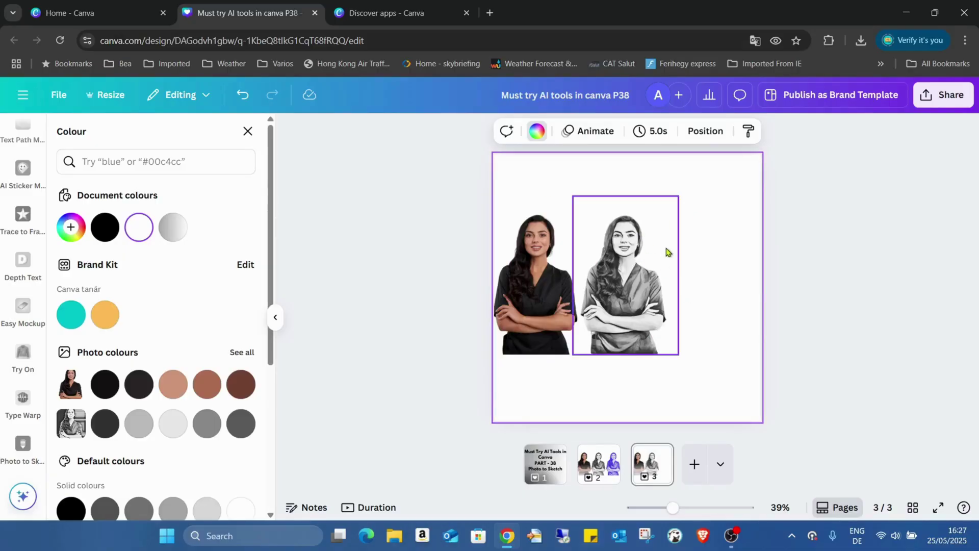
# Duplicate the pencil sketch and place the copy at the page's right side
pyautogui.click(601, 223)
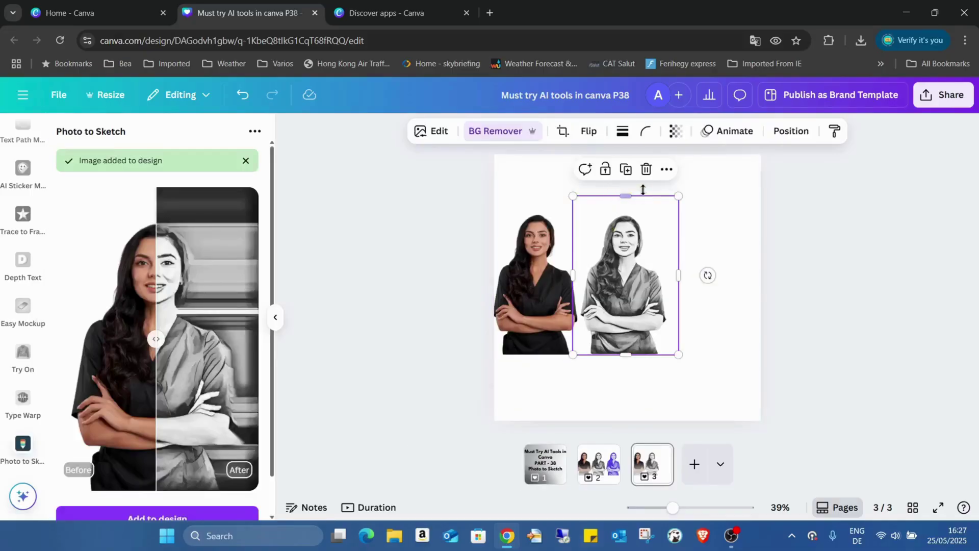
pyautogui.click(625, 169)
pyautogui.moveTo(650, 289); pyautogui.dragTo(732, 280)
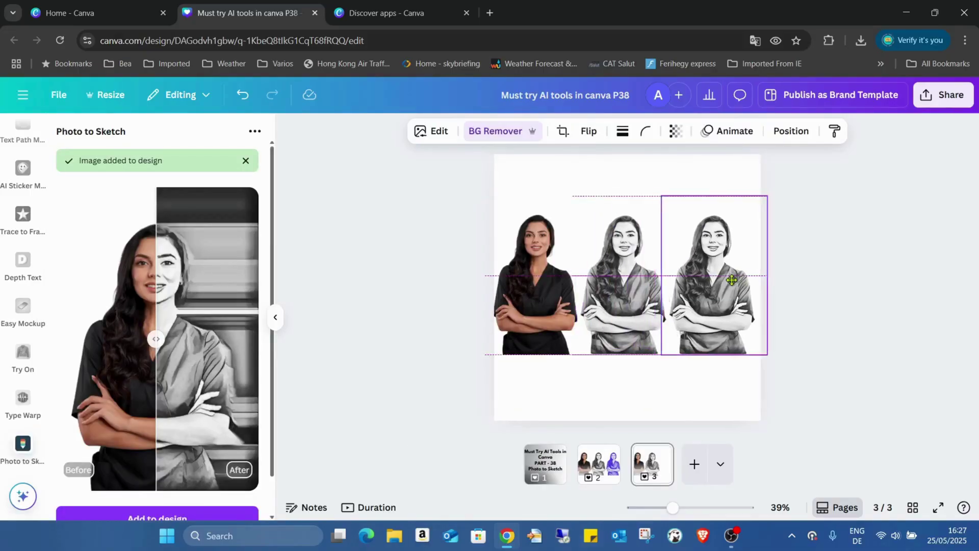
pyautogui.click(585, 186)
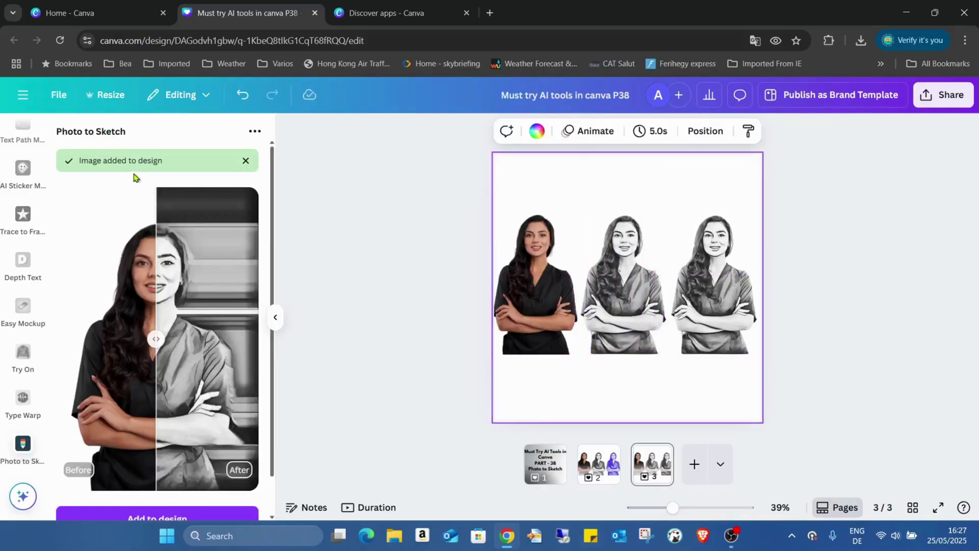
pyautogui.click(246, 161)
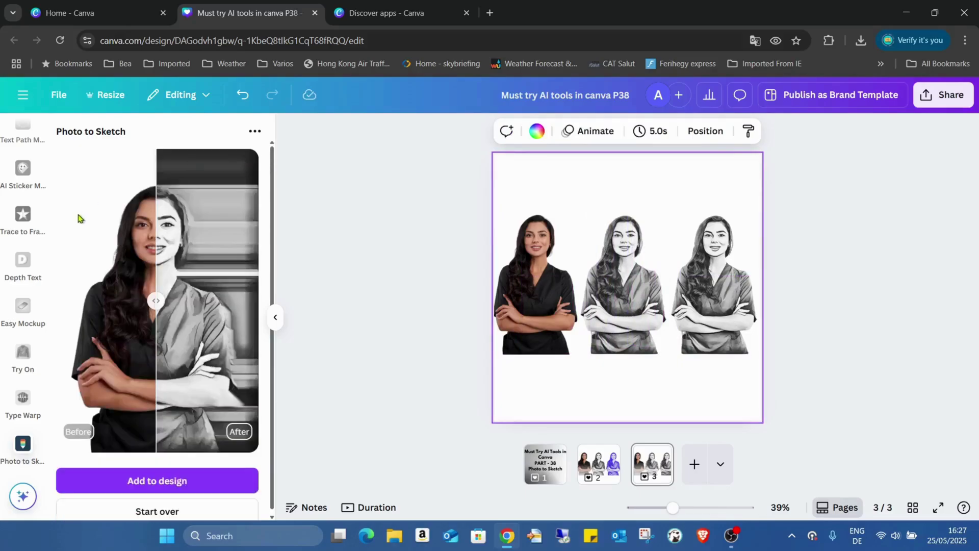
pyautogui.scroll(2, 23, 247)
pyautogui.scroll(2, 22, 248)
pyautogui.scroll(2, 20, 245)
pyautogui.scroll(2, 13, 246)
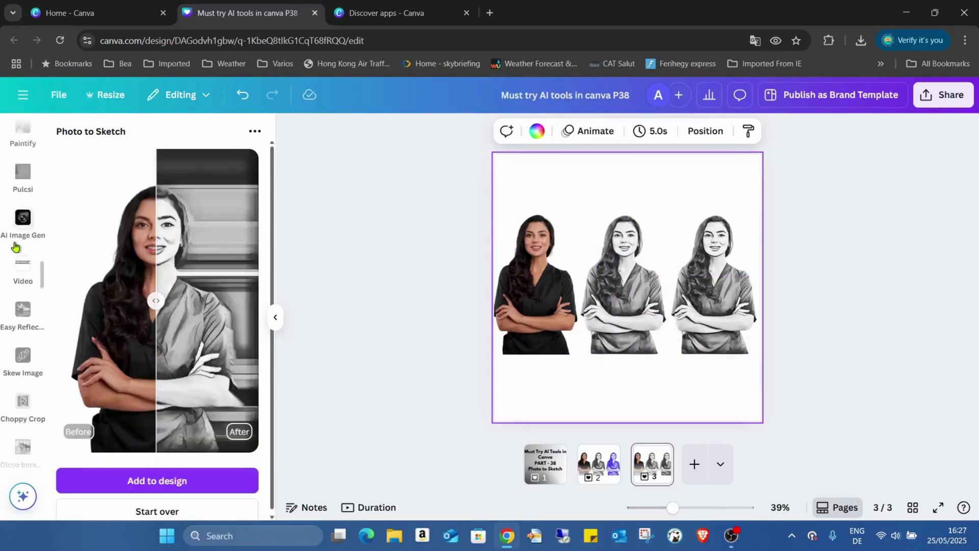
pyautogui.scroll(3, 16, 247)
pyautogui.scroll(3, 17, 244)
pyautogui.scroll(2, 17, 245)
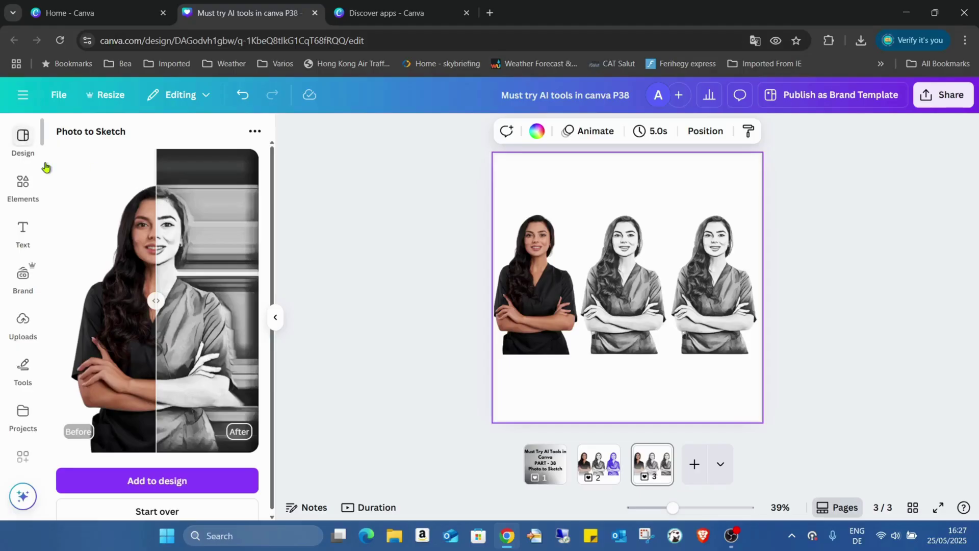
pyautogui.click(23, 184)
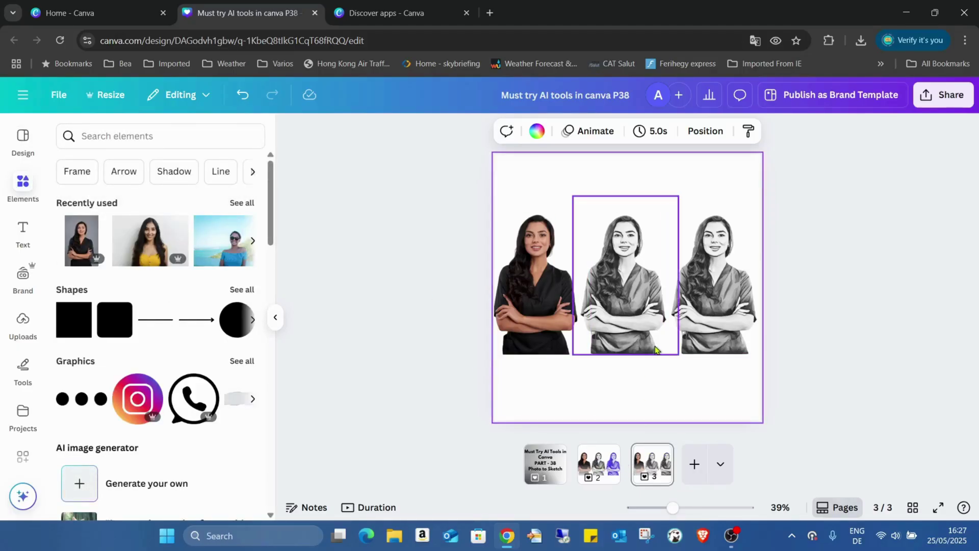
# Open the Duotone effect presets for the rightmost sketch copy
pyautogui.click(719, 251)
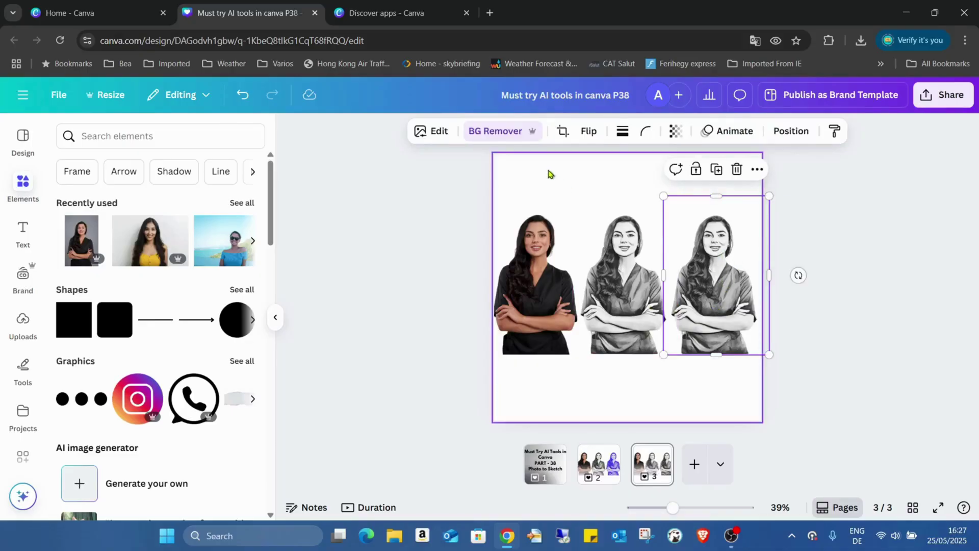
pyautogui.click(433, 131)
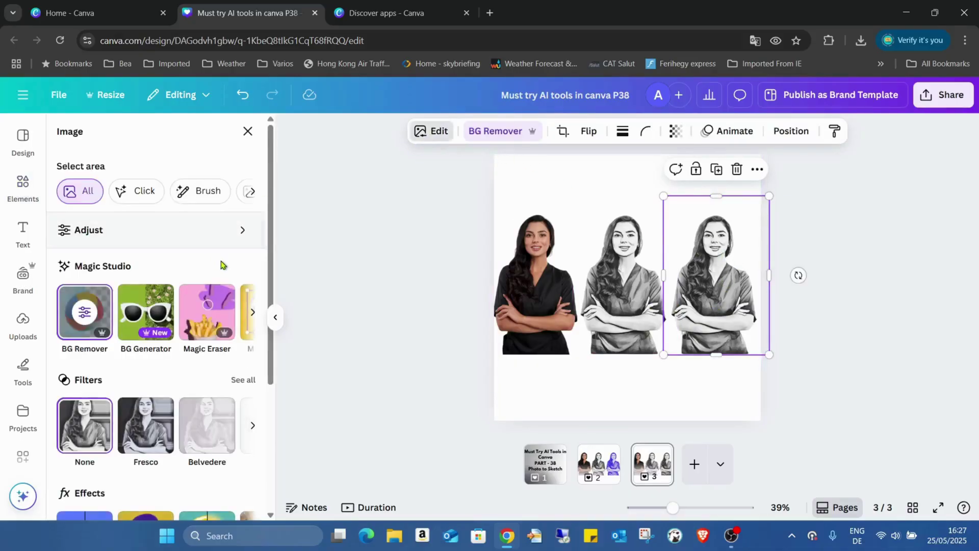
pyautogui.scroll(-5, 220, 265)
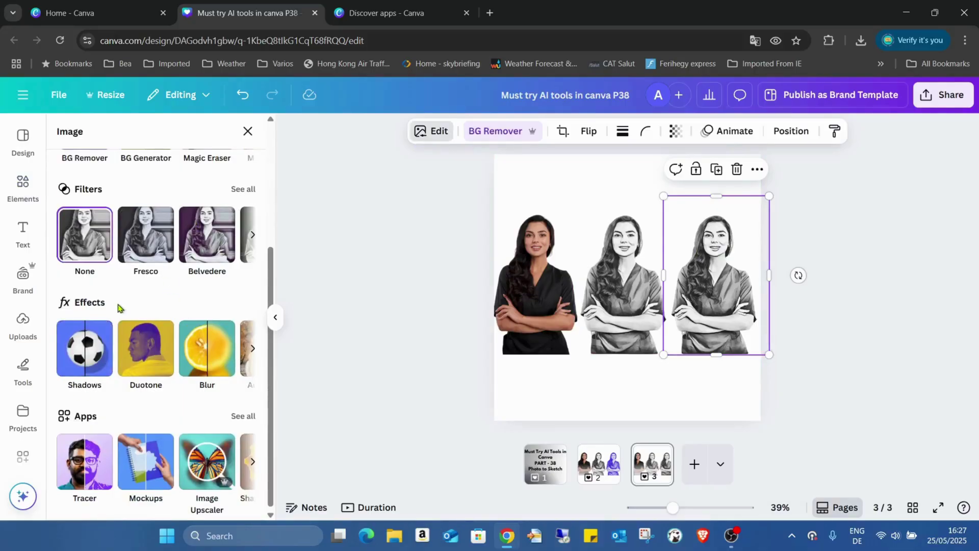
pyautogui.click(152, 358)
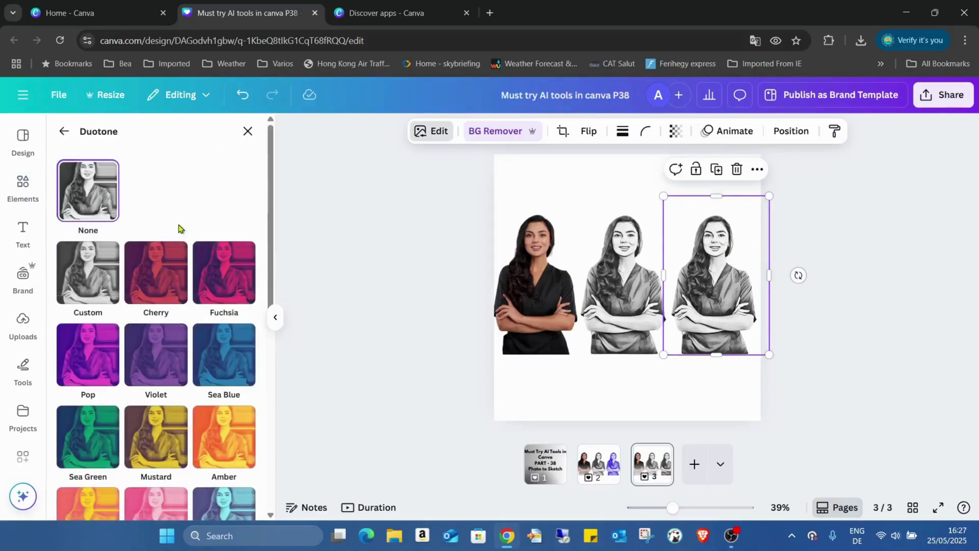
# Apply a Custom duotone with purple #3B00FF shadows to the right sketch
pyautogui.click(93, 278)
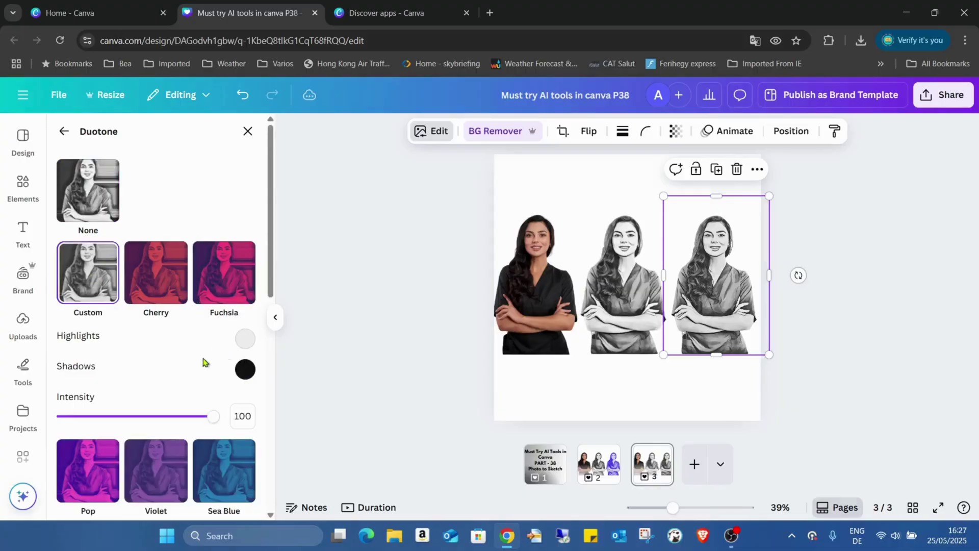
pyautogui.click(245, 369)
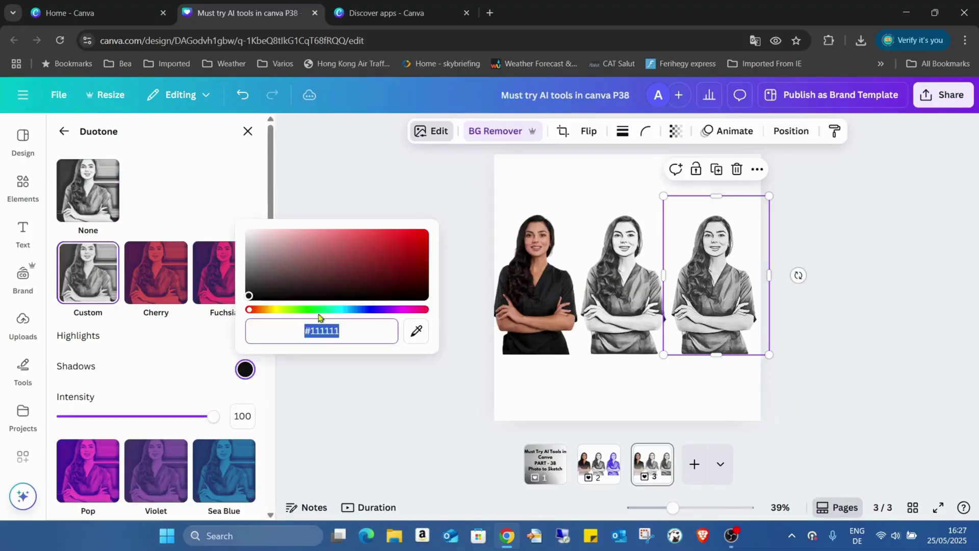
pyautogui.moveTo(250, 309); pyautogui.dragTo(375, 316)
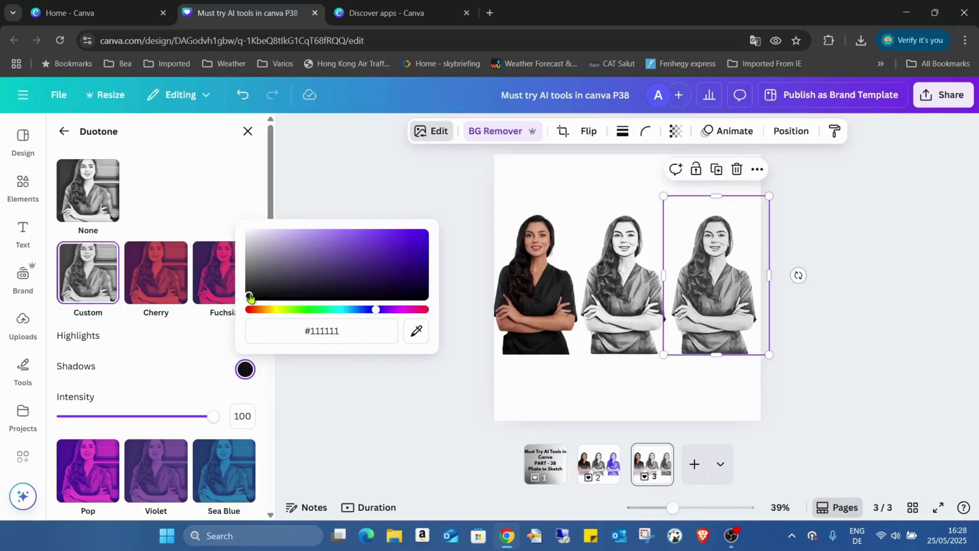
pyautogui.moveTo(249, 297); pyautogui.dragTo(458, 231)
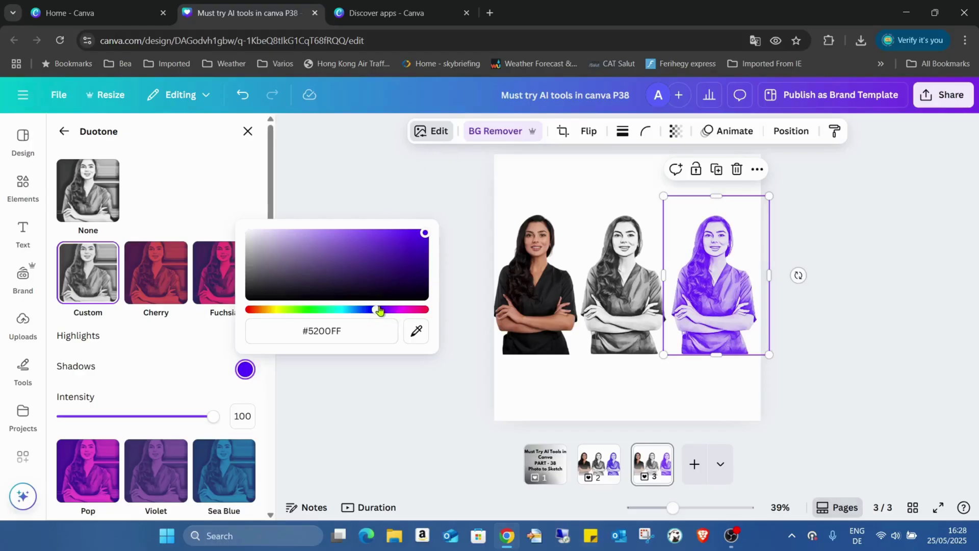
pyautogui.moveTo(379, 310)
pyautogui.mouseDown()
pyautogui.moveTo(414, 312)
pyautogui.moveTo(241, 288)
pyautogui.mouseUp()
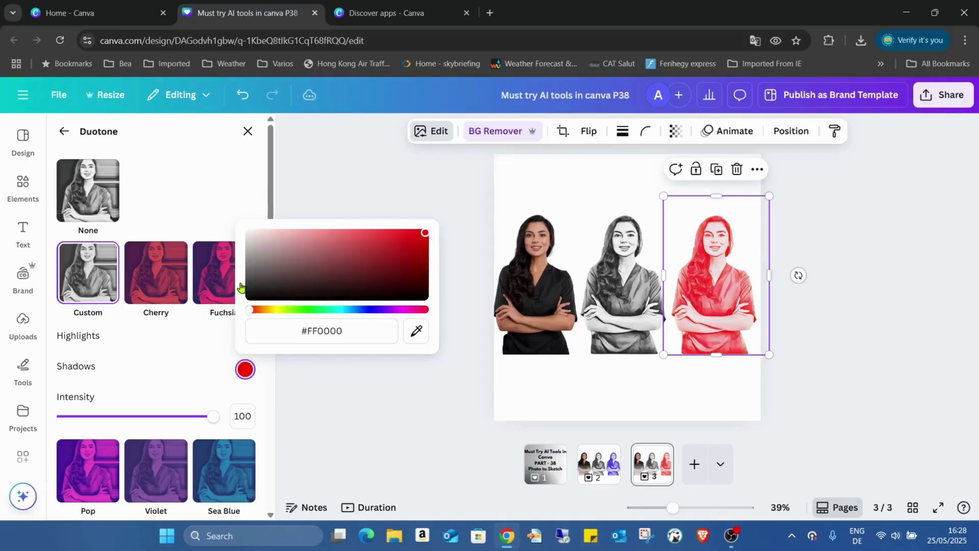
pyautogui.moveTo(240, 287); pyautogui.dragTo(374, 322)
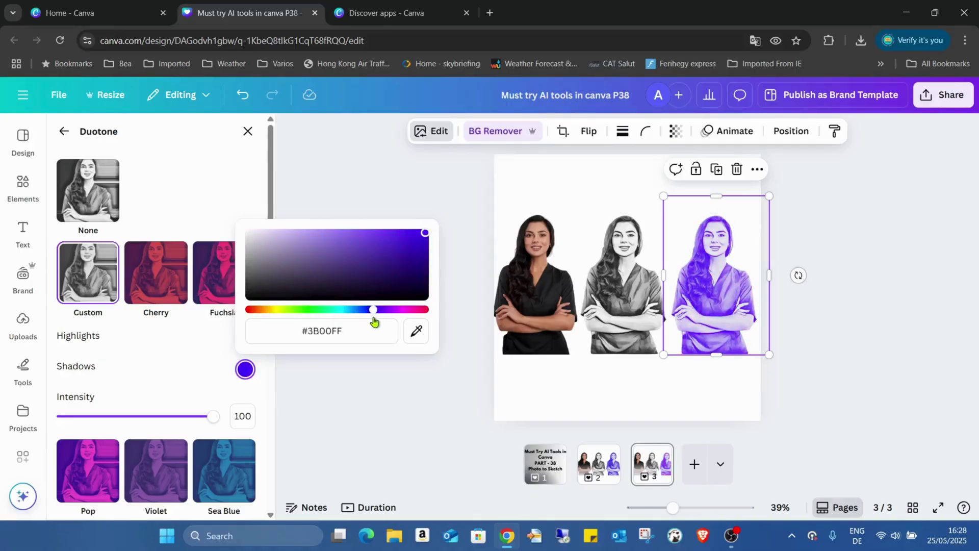
pyautogui.click(624, 164)
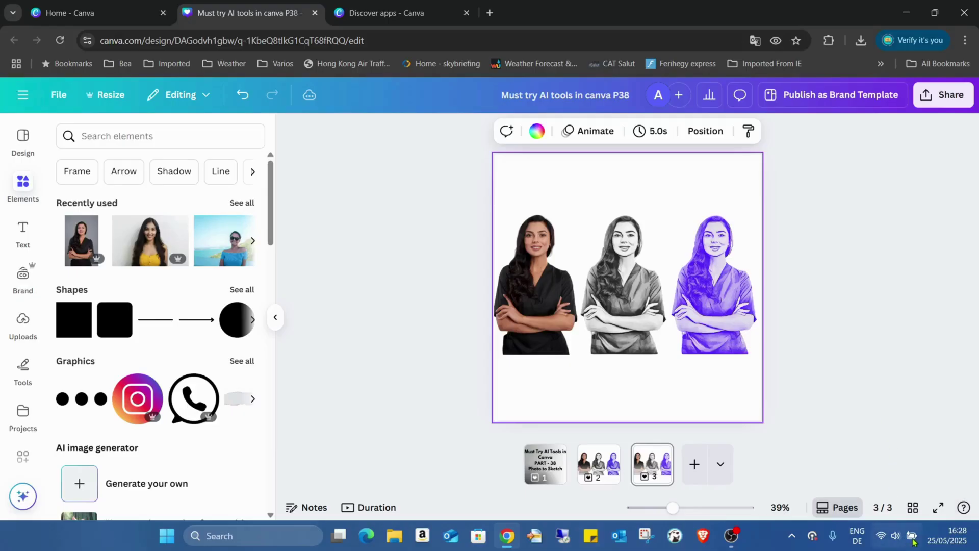
# Present page 3 full screen with the photo, pencil sketch and purple sketch
pyautogui.click(938, 507)
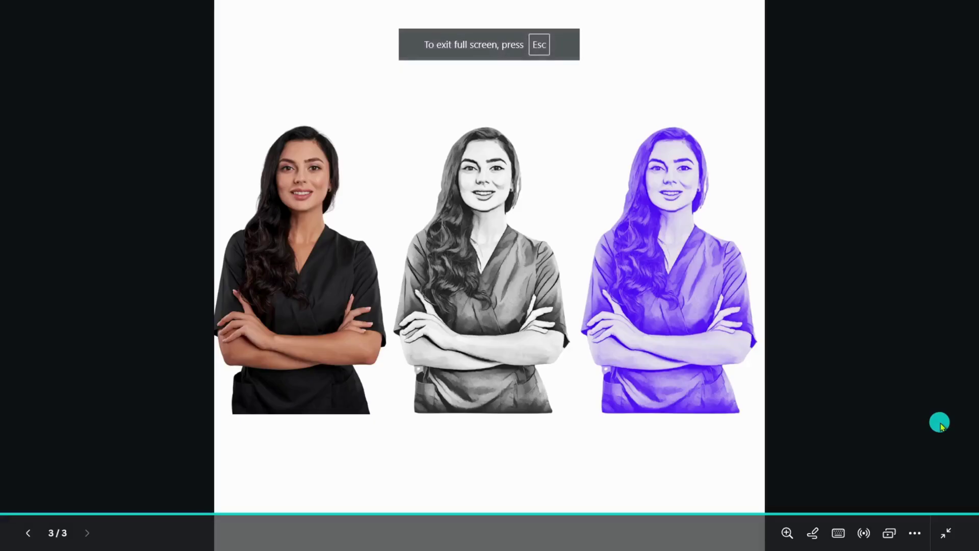